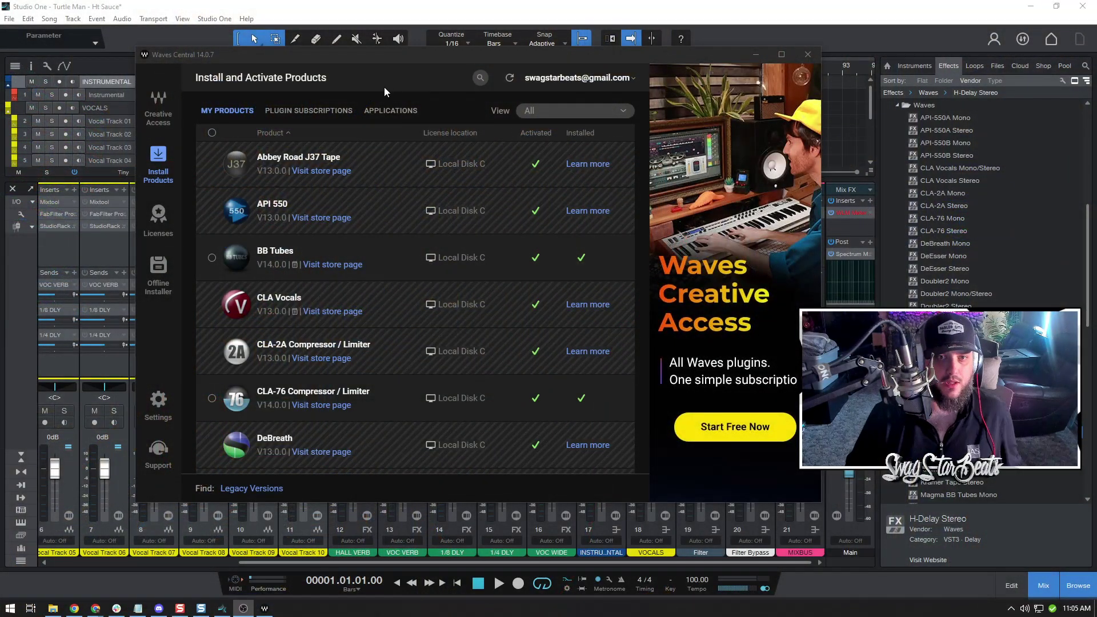
# Scroll Waves Central's My Products list to verify H-Delay and StudioRack are installed
pyautogui.moveTo(389, 57); pyautogui.dragTo(354, 57)
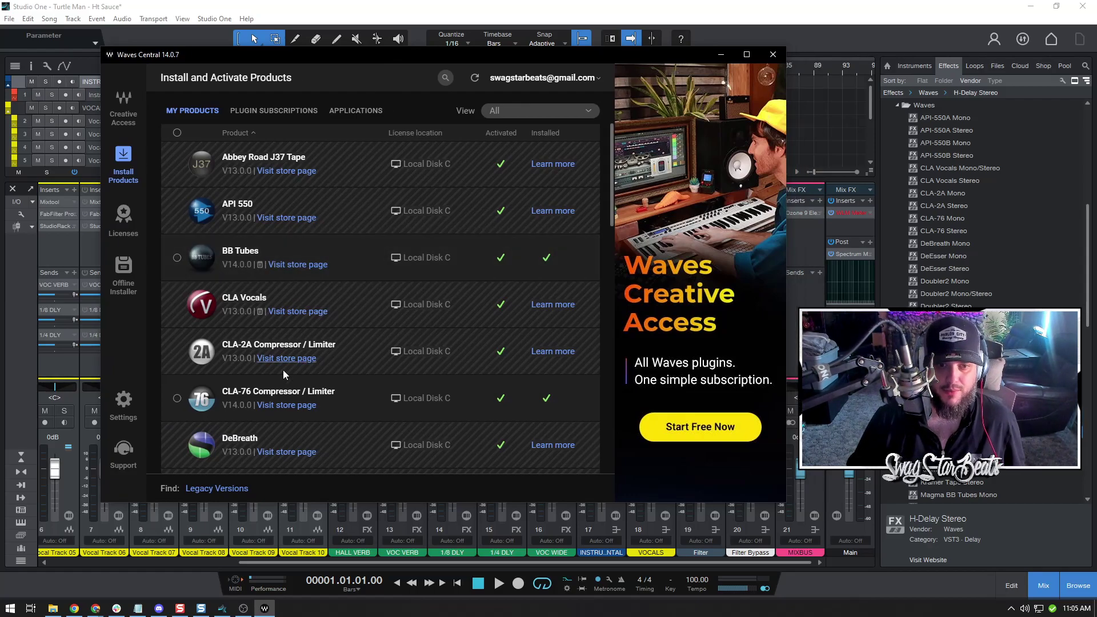
pyautogui.scroll(-1, 367, 394)
pyautogui.scroll(-4, 371, 387)
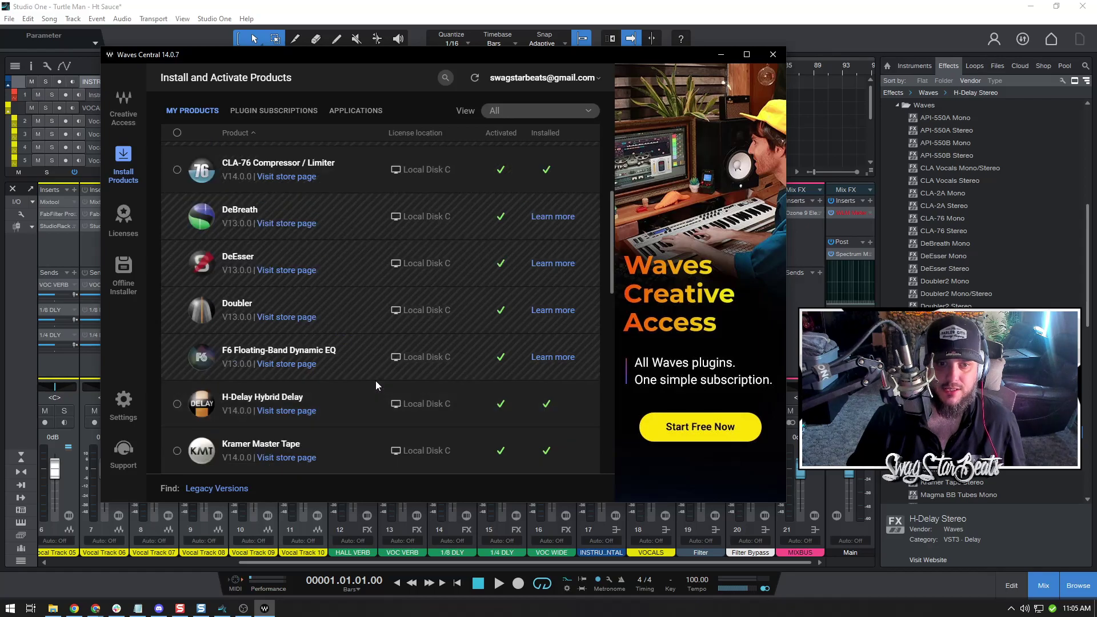
pyautogui.scroll(-1, 351, 386)
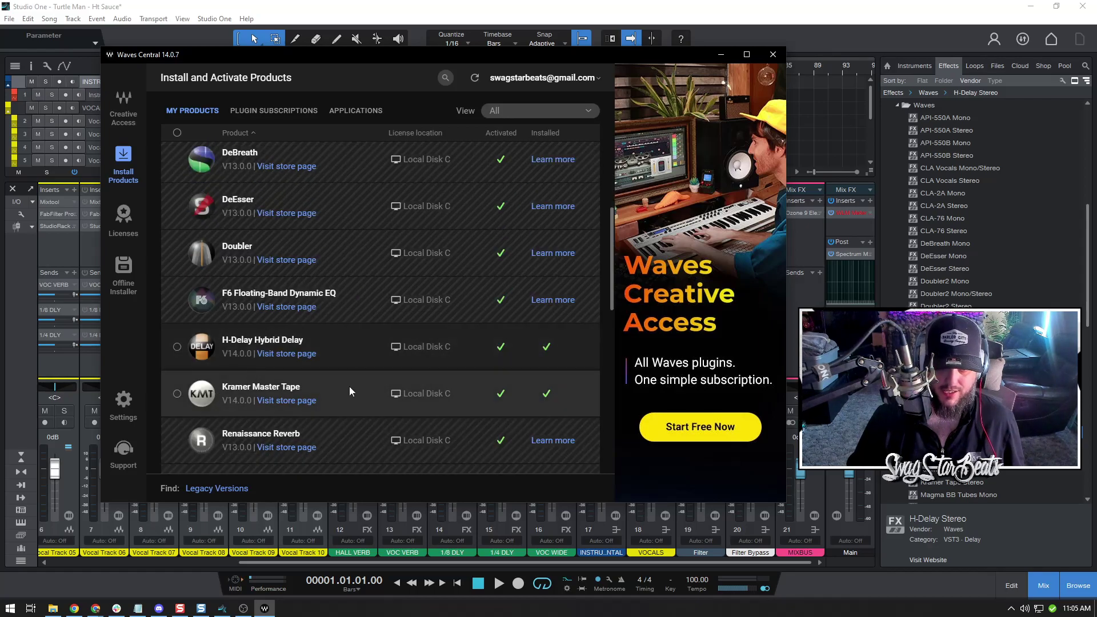
pyautogui.scroll(-4, 354, 381)
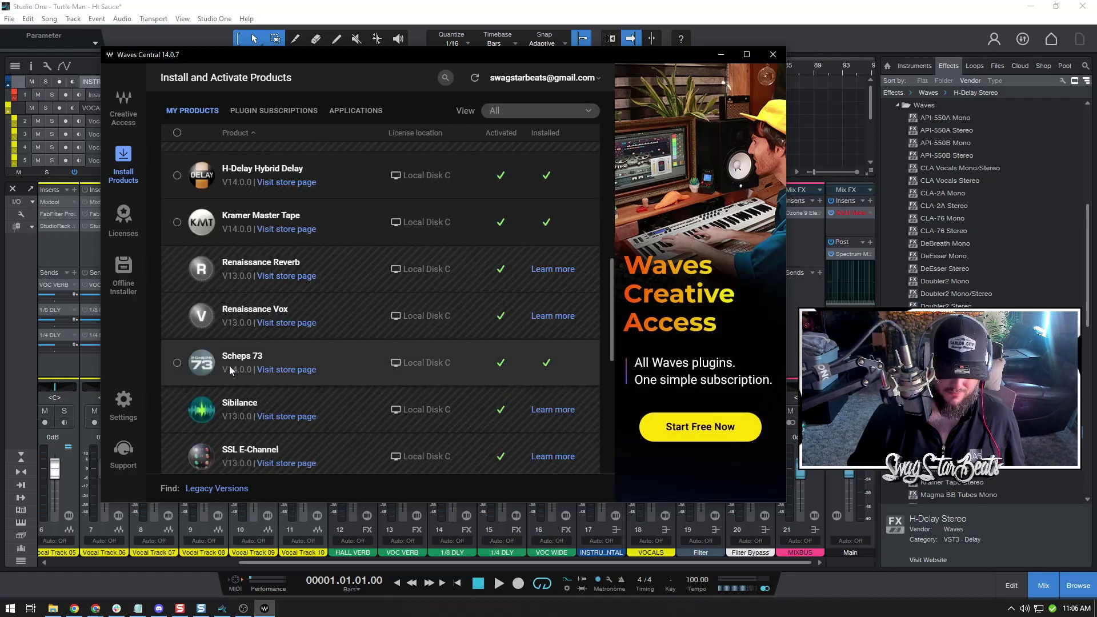
pyautogui.scroll(-4, 366, 370)
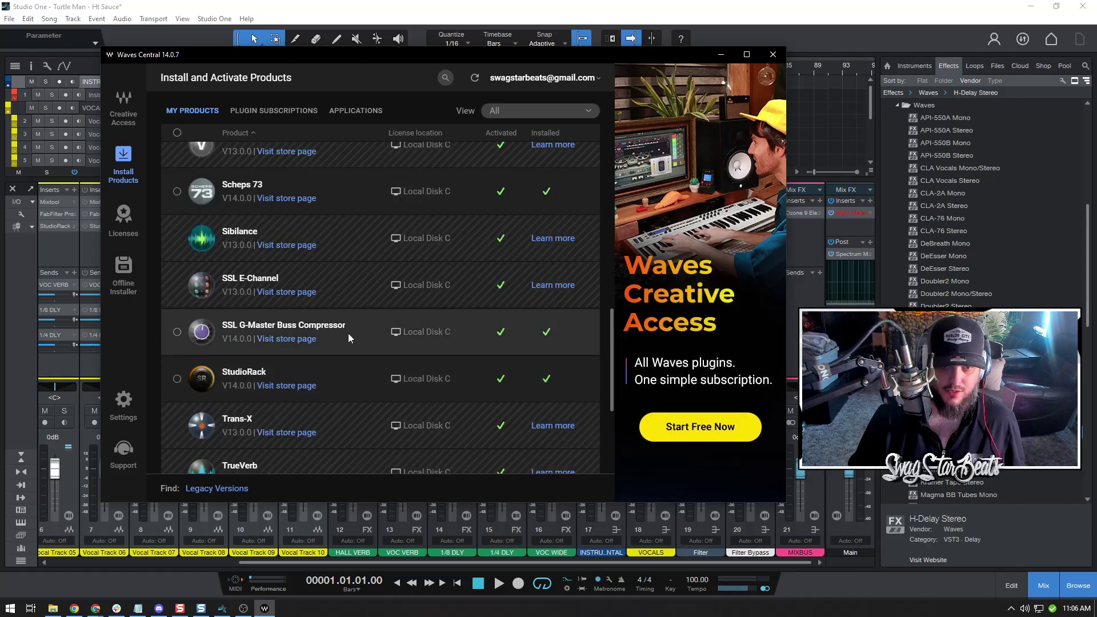
pyautogui.scroll(-3, 364, 338)
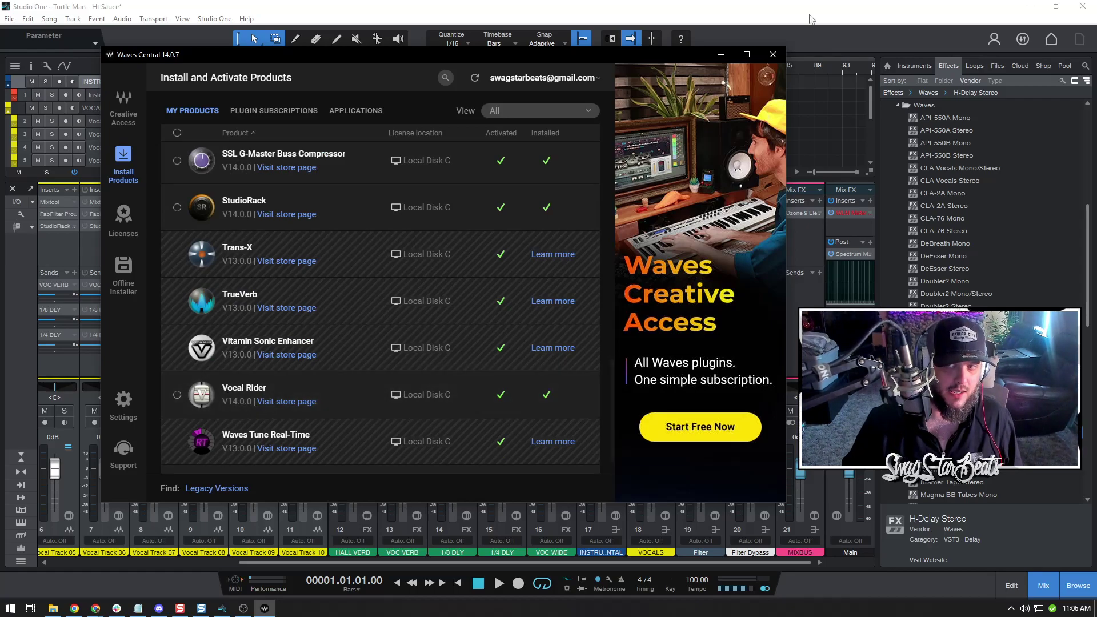
pyautogui.click(722, 55)
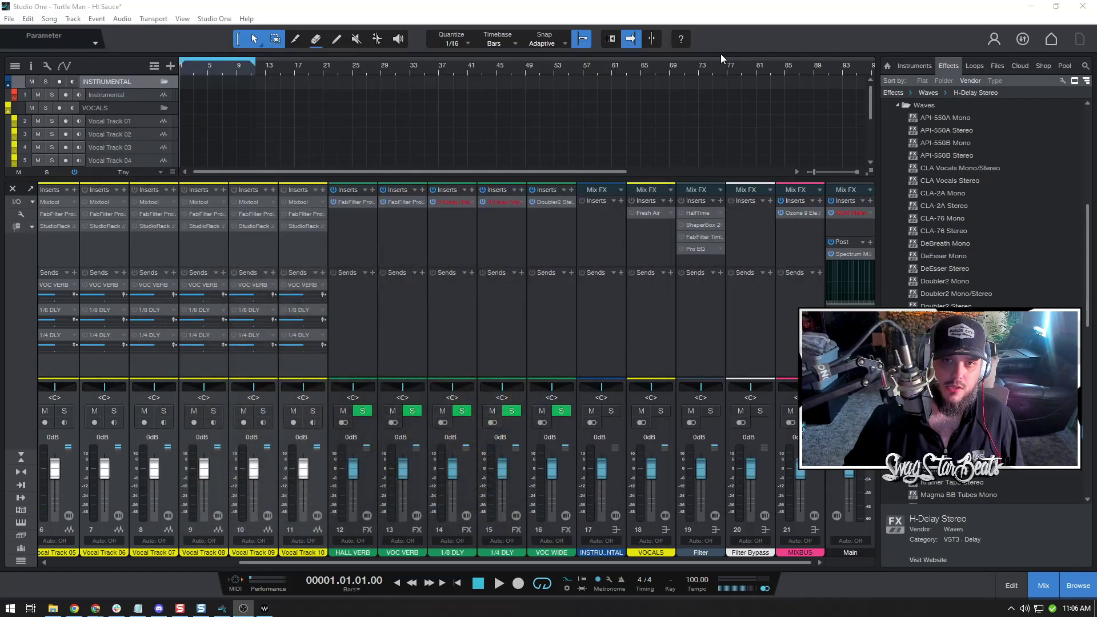
pyautogui.click(366, 563)
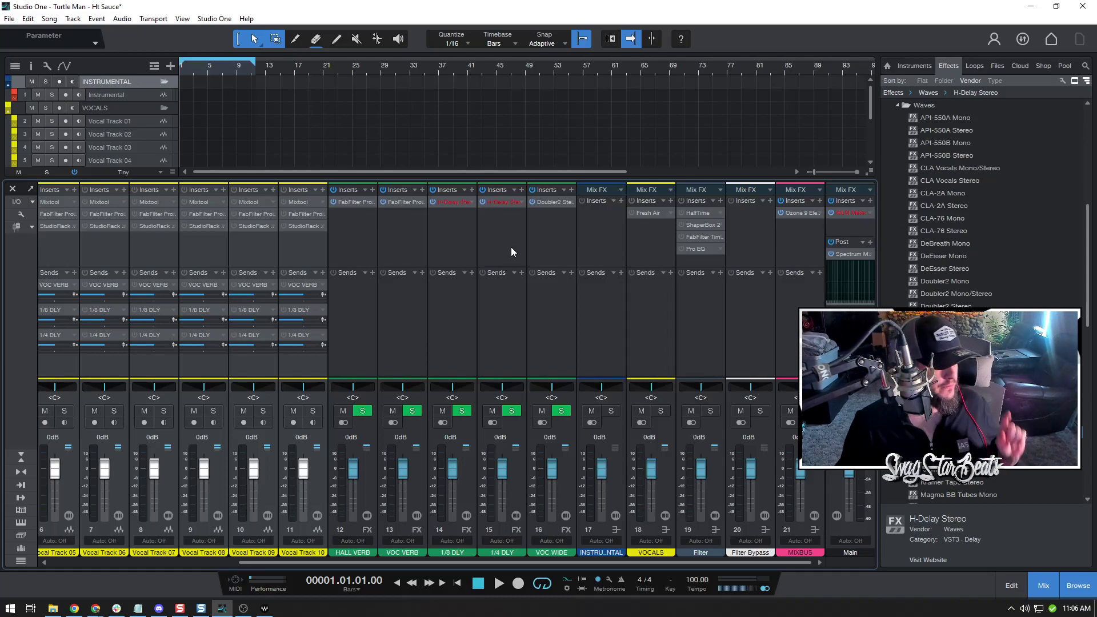
pyautogui.click(293, 226)
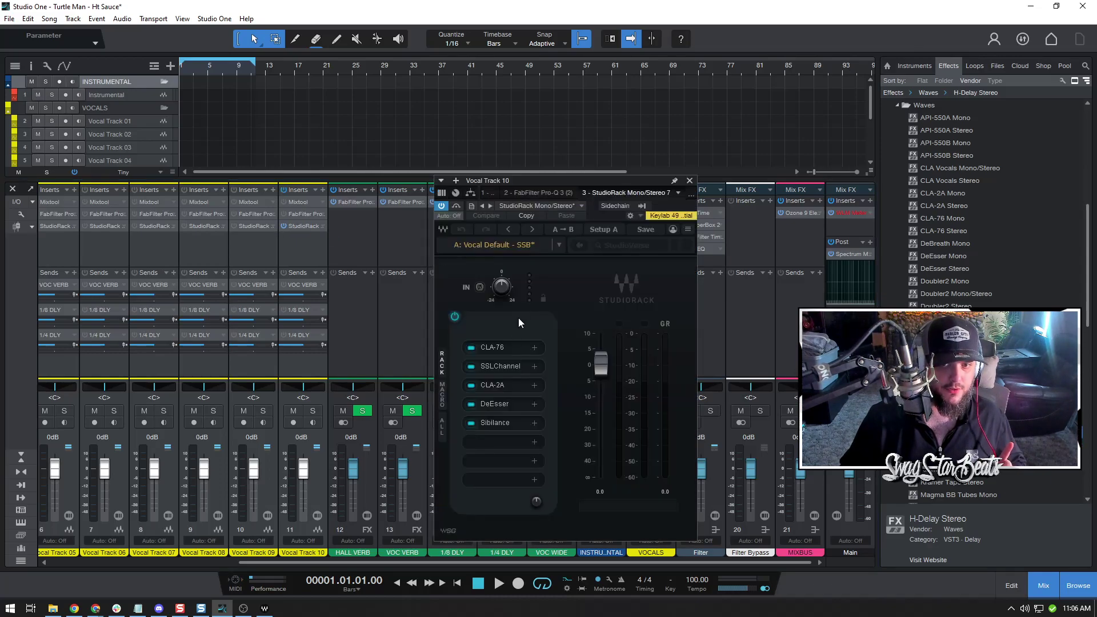
pyautogui.click(500, 345)
pyautogui.click(755, 241)
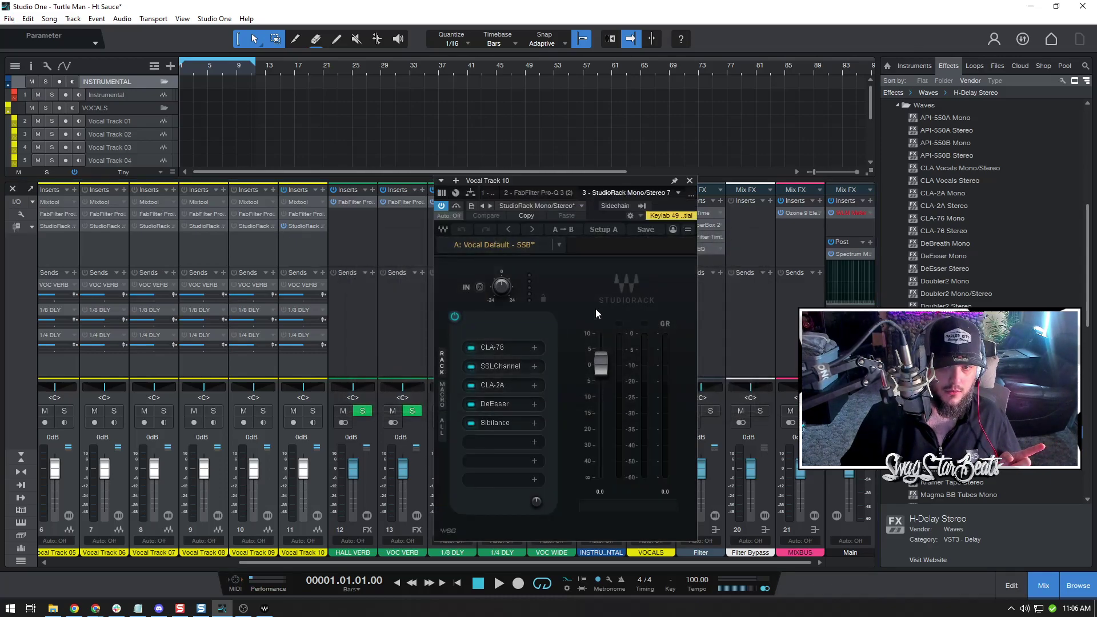
pyautogui.click(502, 366)
pyautogui.click(652, 124)
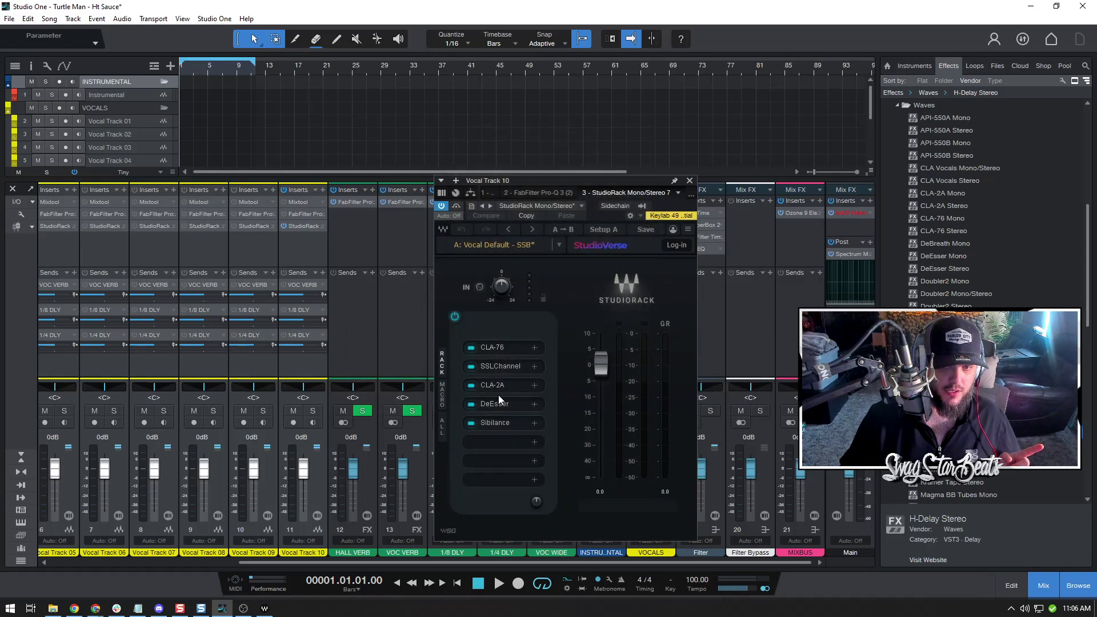
pyautogui.click(498, 405)
pyautogui.click(643, 226)
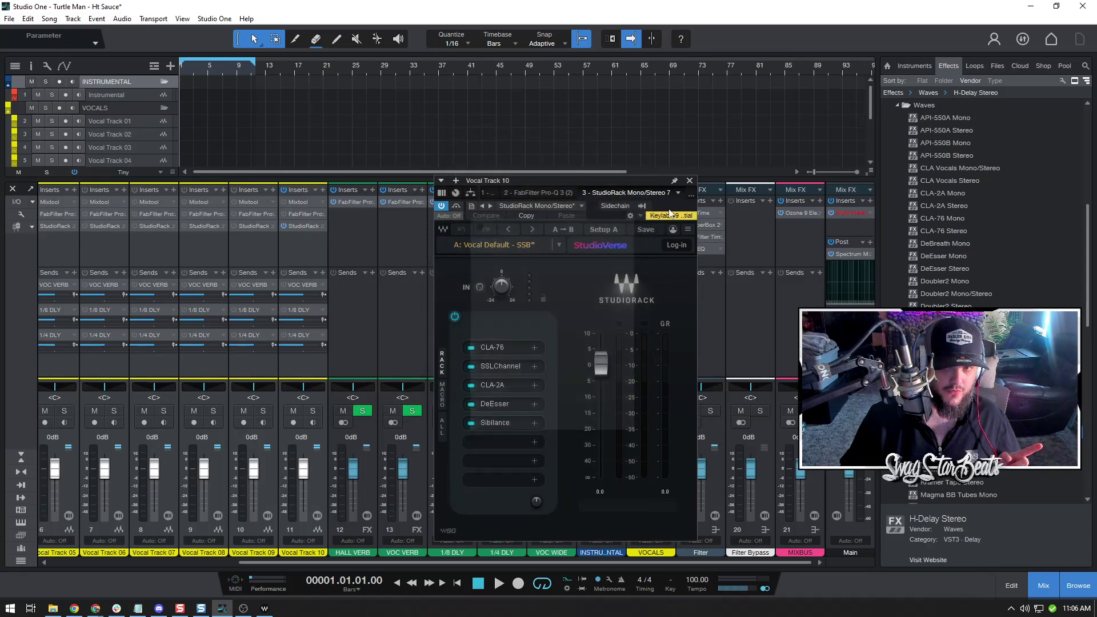
pyautogui.click(690, 180)
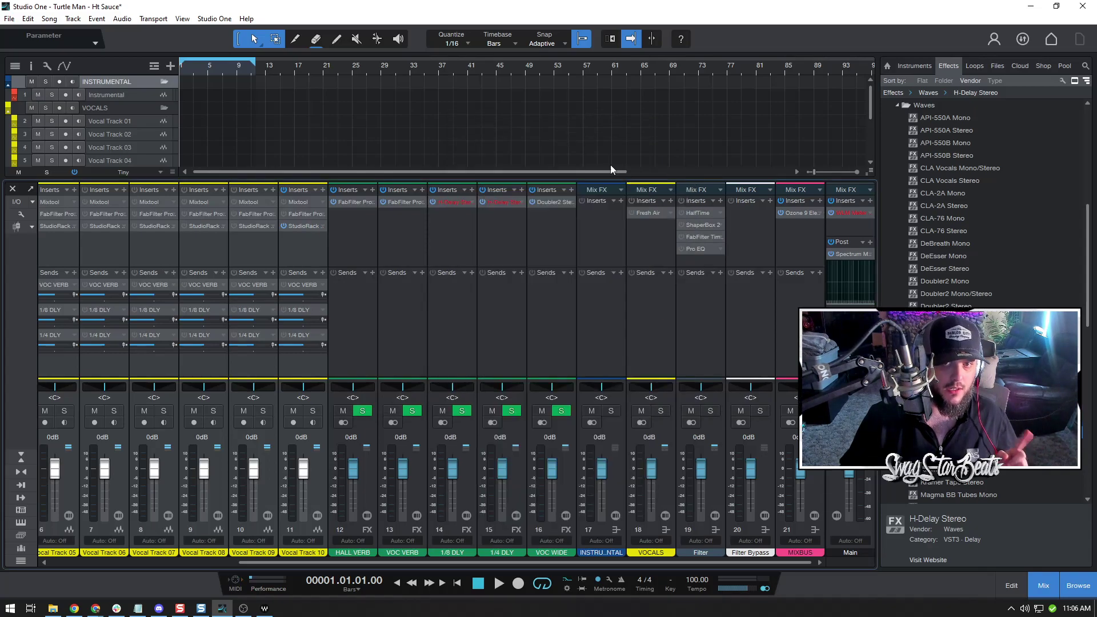
# Remove the broken H-Delay insert from 1/8 DLY and search the plug-in browser for 'studi'
pyautogui.rightClick(469, 201)
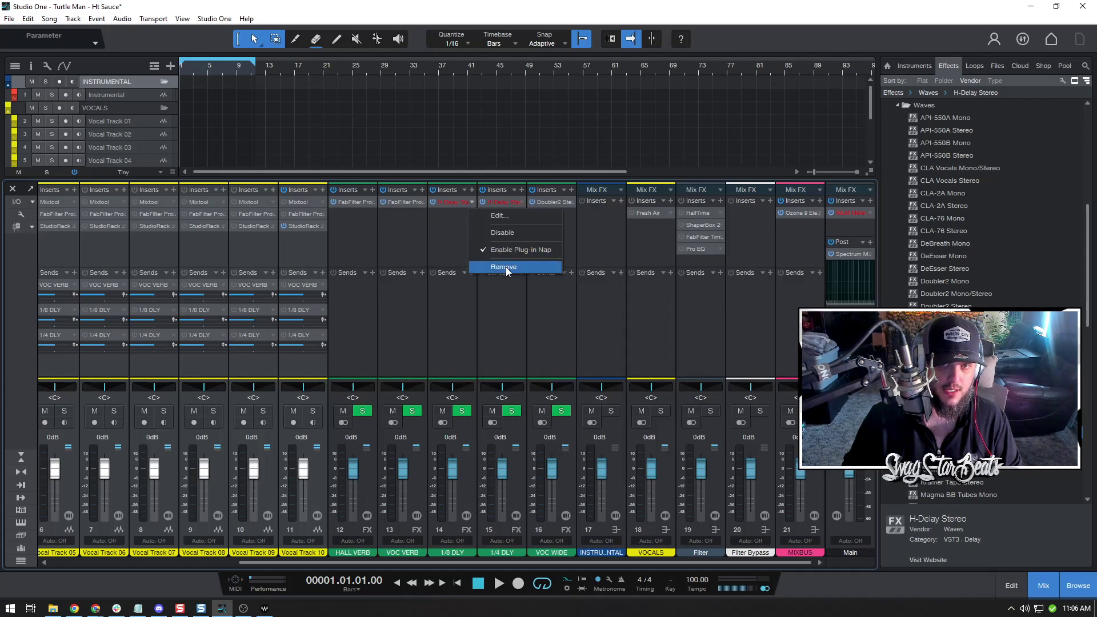
pyautogui.click(506, 266)
pyautogui.click(472, 190)
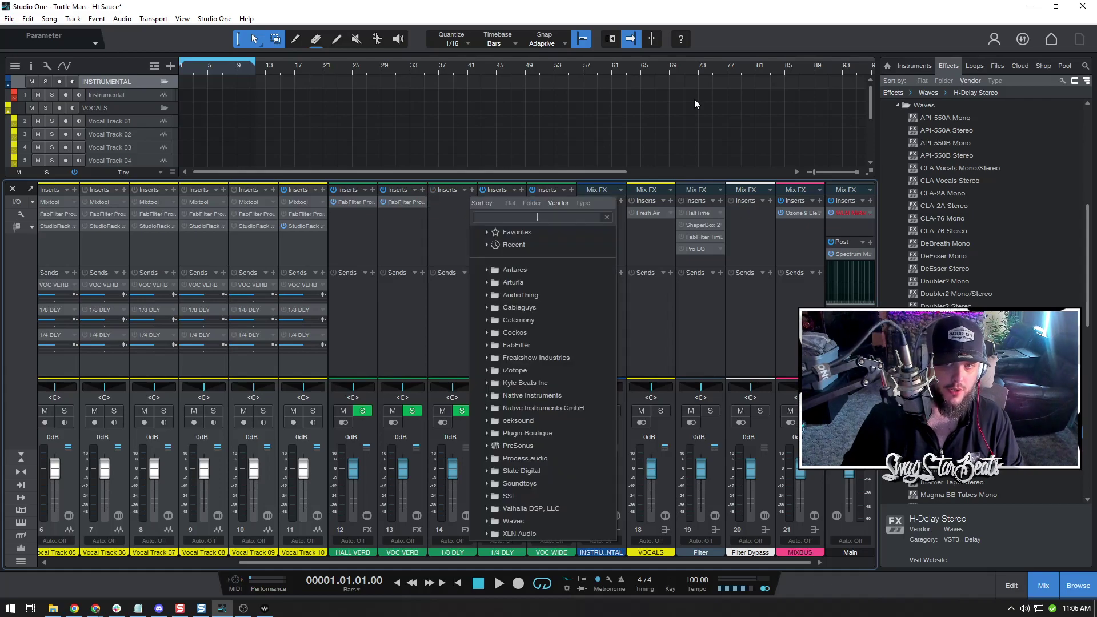
pyautogui.write('stuck')
pyautogui.press('BackSpace')
pyautogui.press('BackSpace')
pyautogui.write('di')
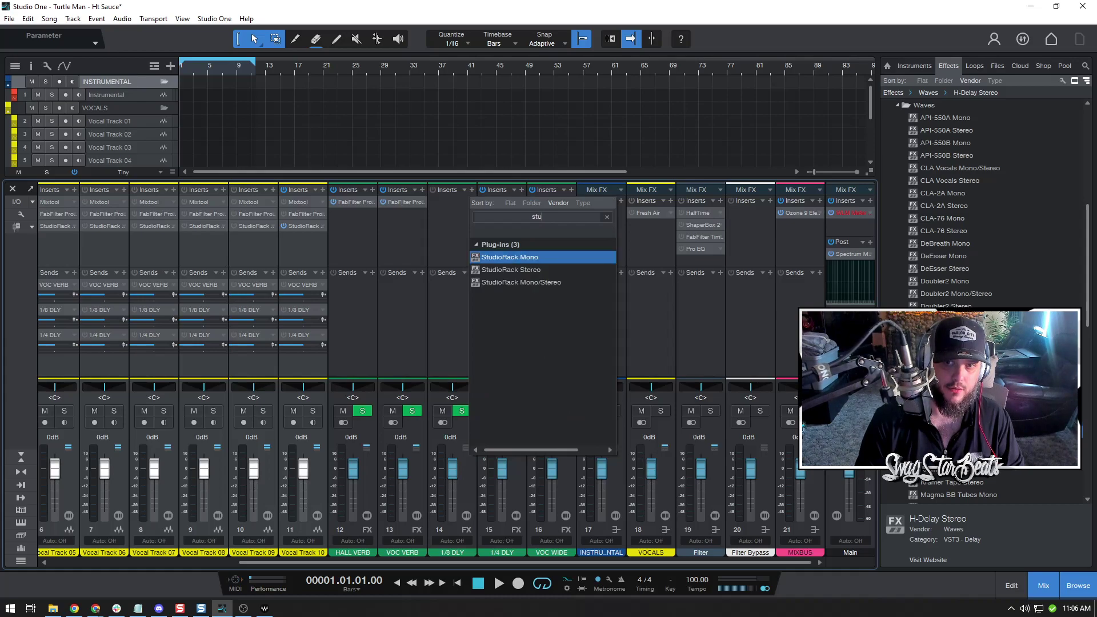
# Insert StudioRack Stereo on 1/8 DLY and reset it to the Full Reset preset
pyautogui.click(515, 270)
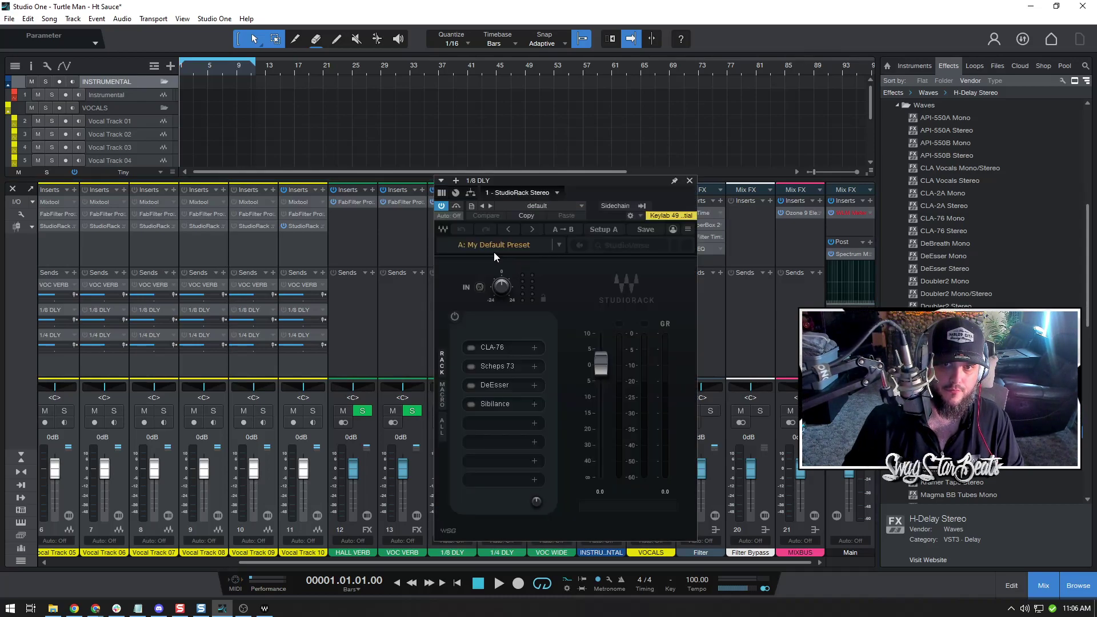
pyautogui.click(497, 247)
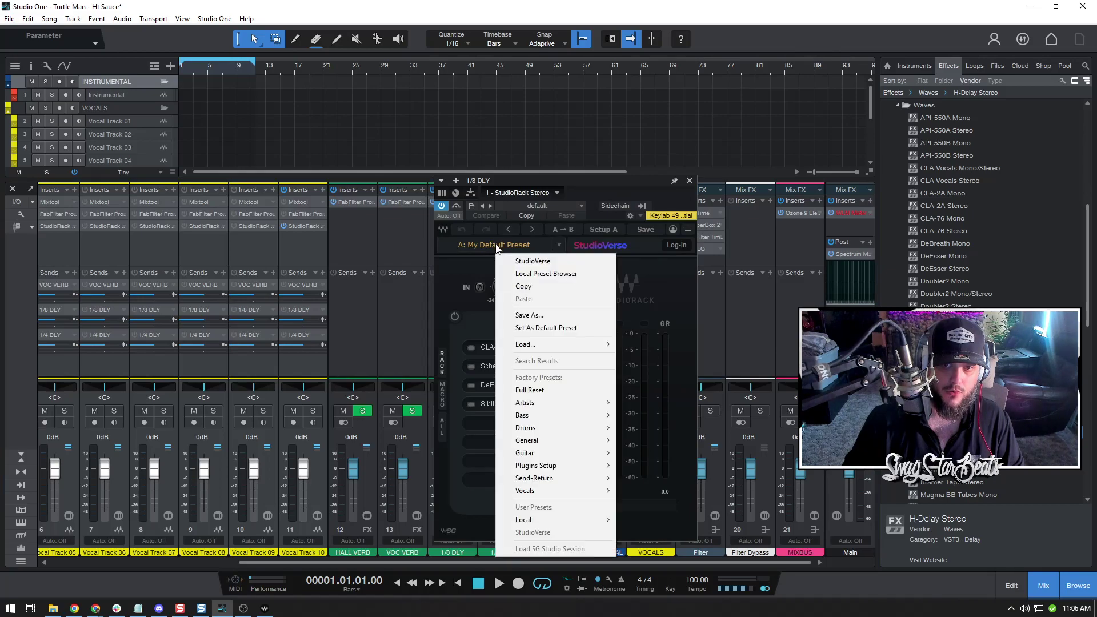
pyautogui.click(530, 390)
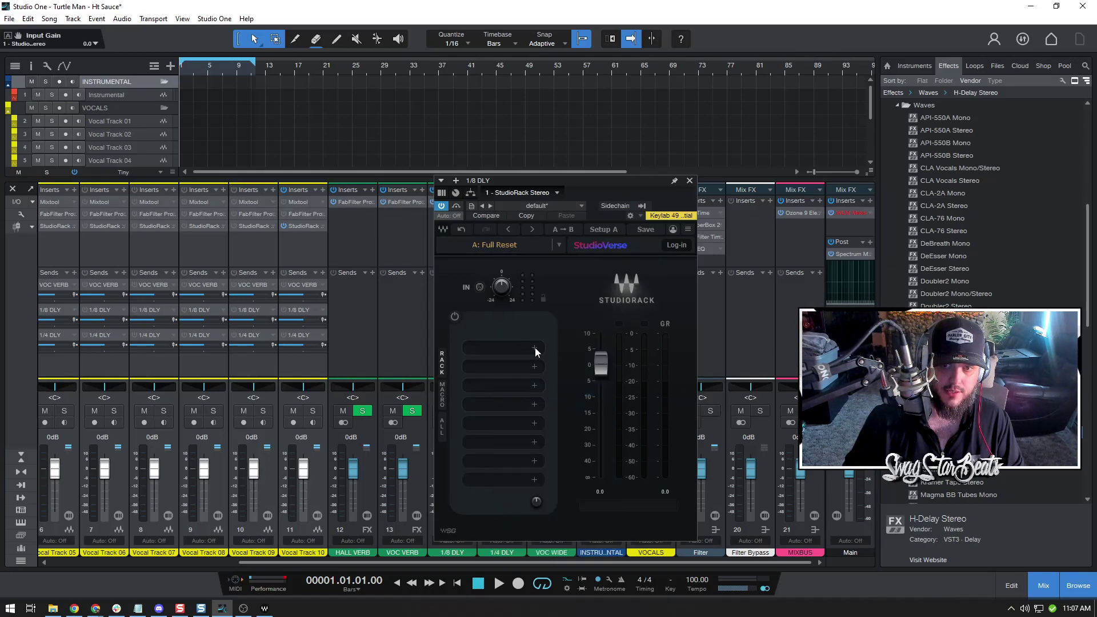
# Load H-Delay into the rack's first slot via an 'h-de' search and arrange both windows
pyautogui.click(535, 348)
pyautogui.write('h-de')
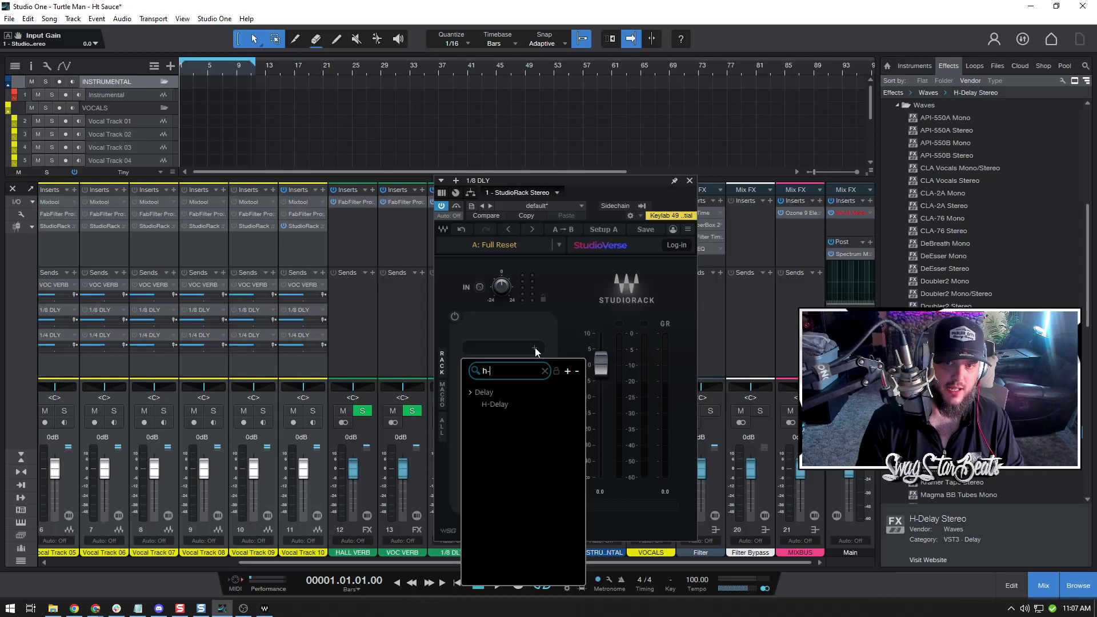
pyautogui.doubleClick(510, 405)
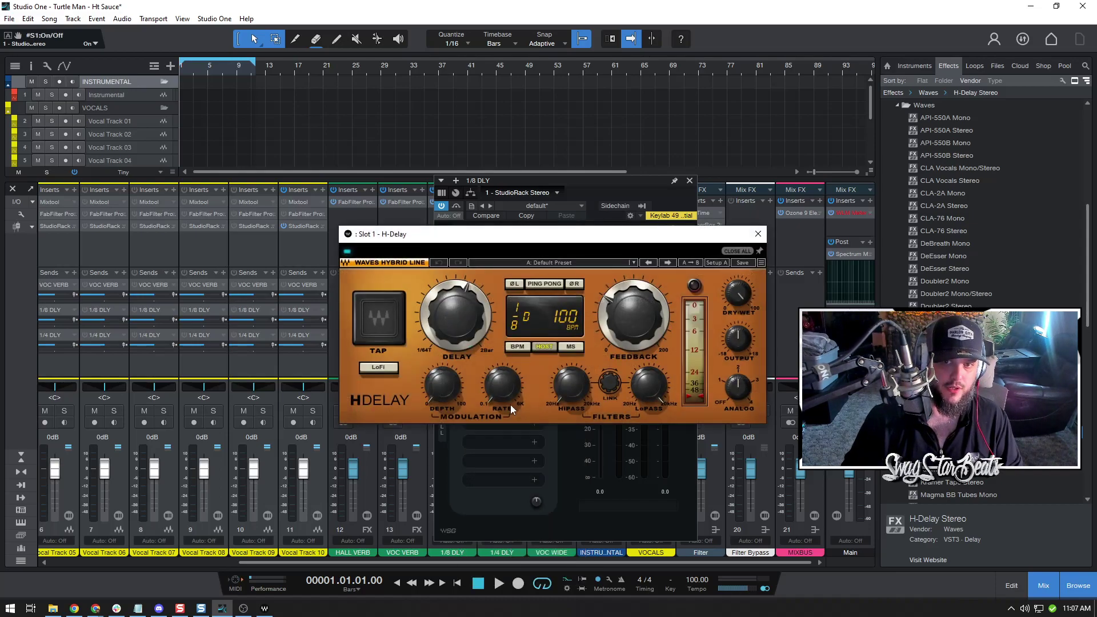
pyautogui.moveTo(552, 240); pyautogui.dragTo(439, 252)
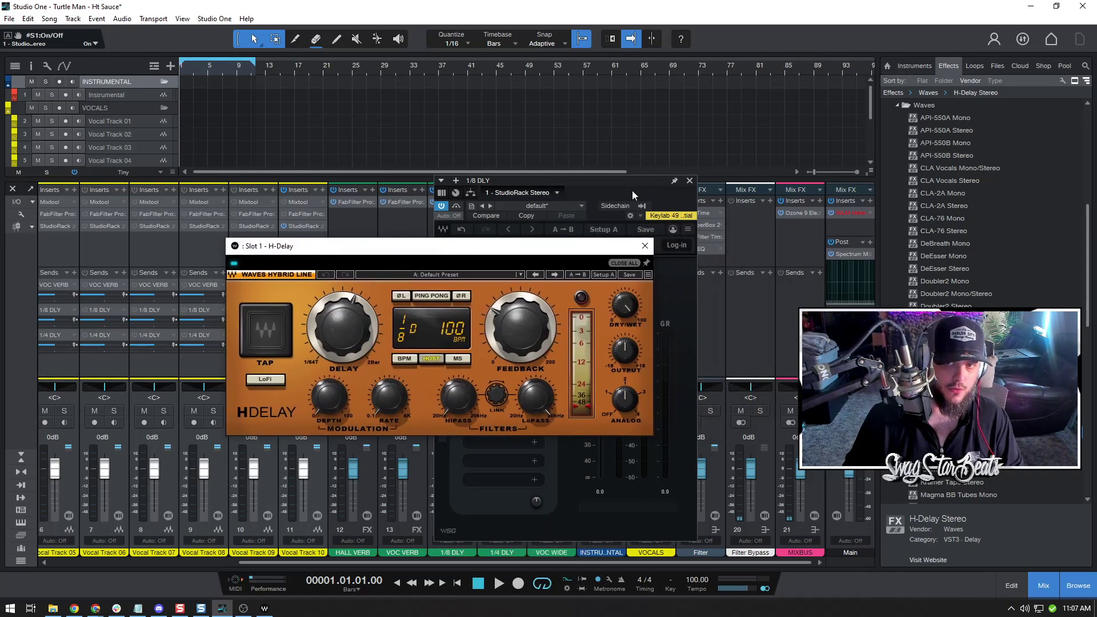
pyautogui.moveTo(626, 188); pyautogui.dragTo(739, 171)
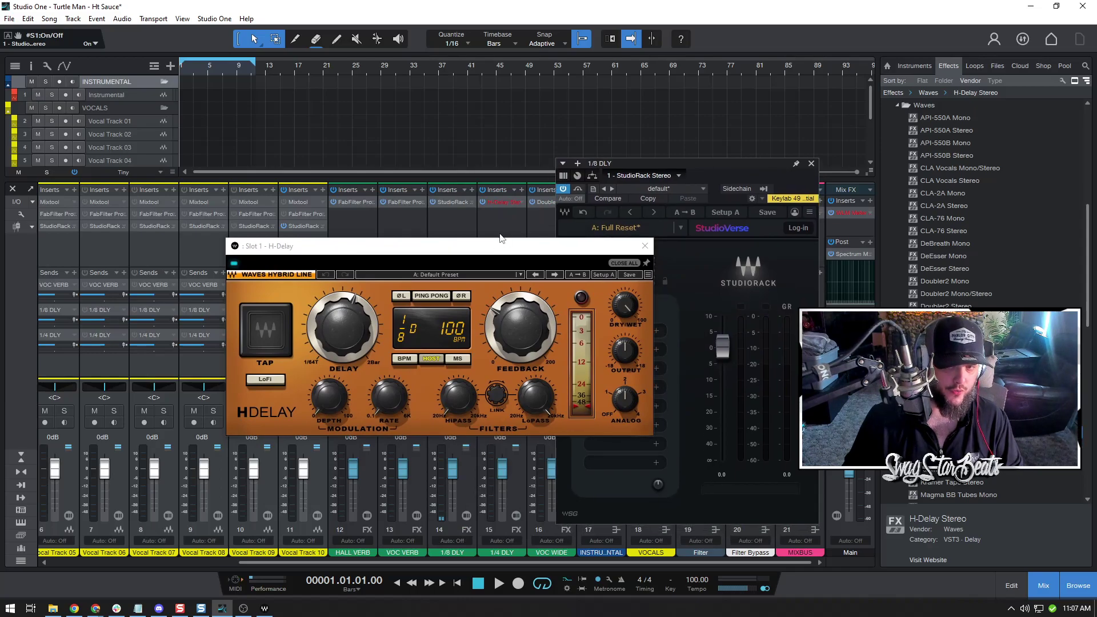
pyautogui.moveTo(468, 247); pyautogui.dragTo(439, 251)
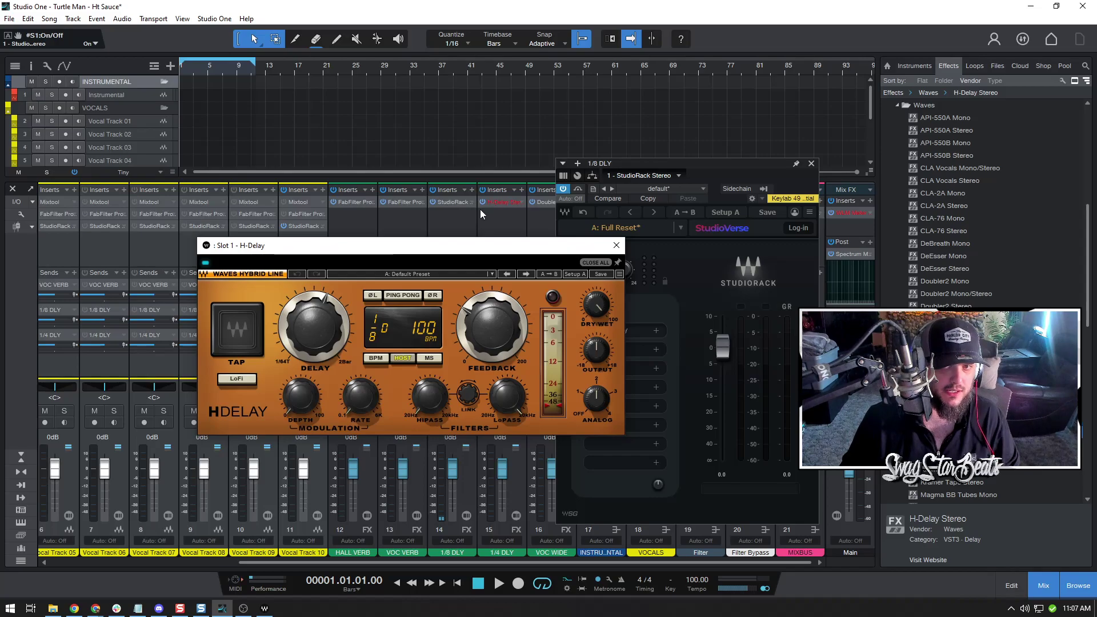
# Add an H-Delay Stereo insert to channel 15 by searching 'h-' in the plug-in browser
pyautogui.click(495, 190)
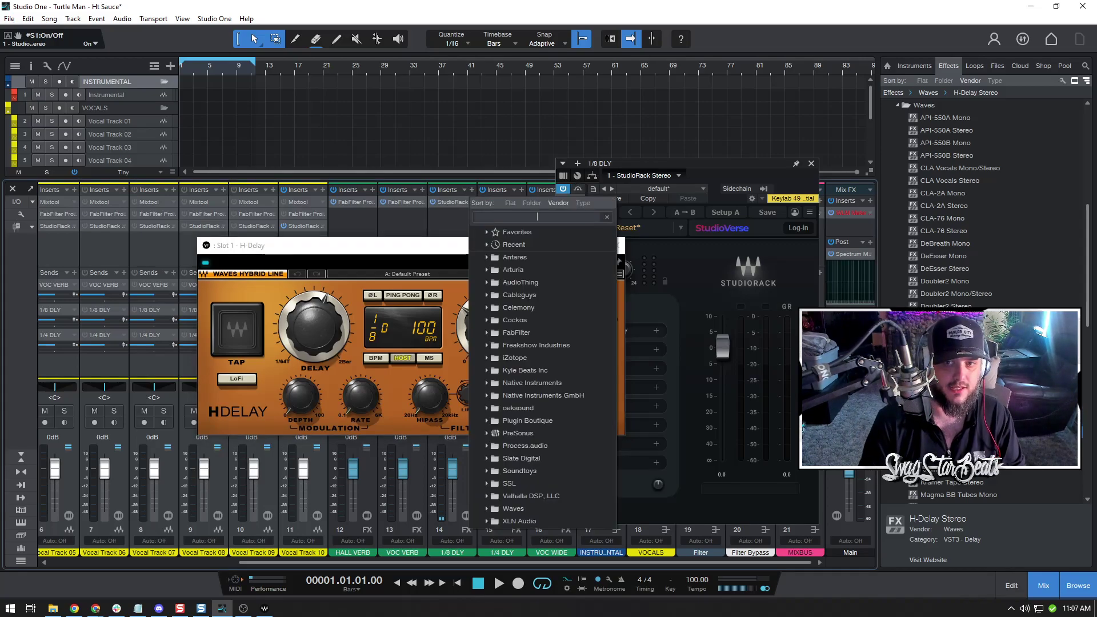
pyautogui.write('h-day')
pyautogui.press('BackSpace')
pyautogui.press('BackSpace')
pyautogui.press('BackSpace')
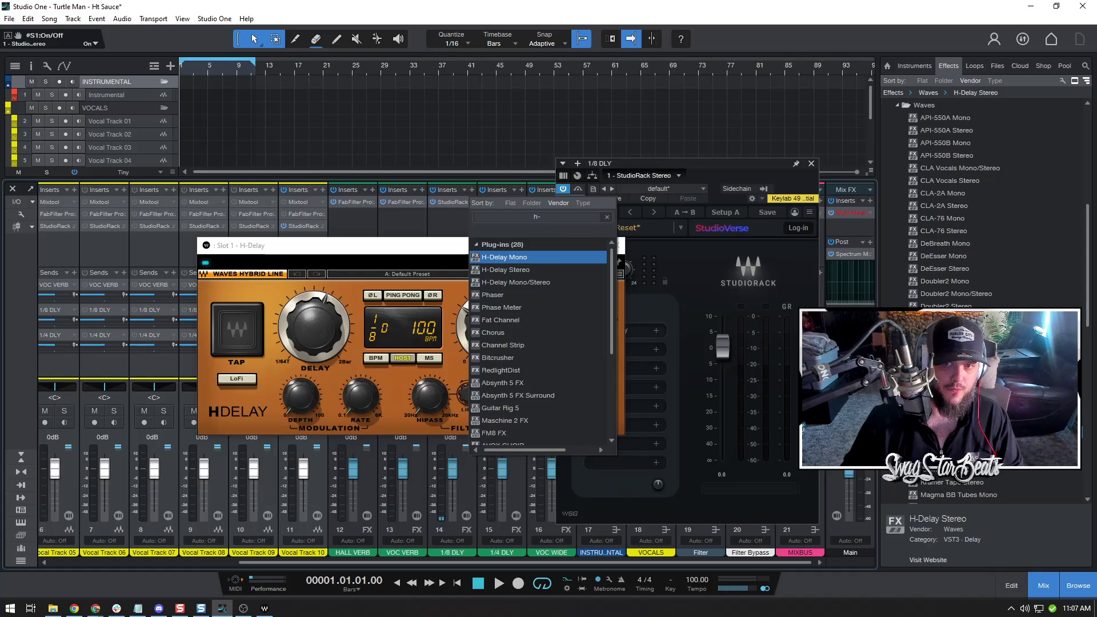
pyautogui.click(521, 270)
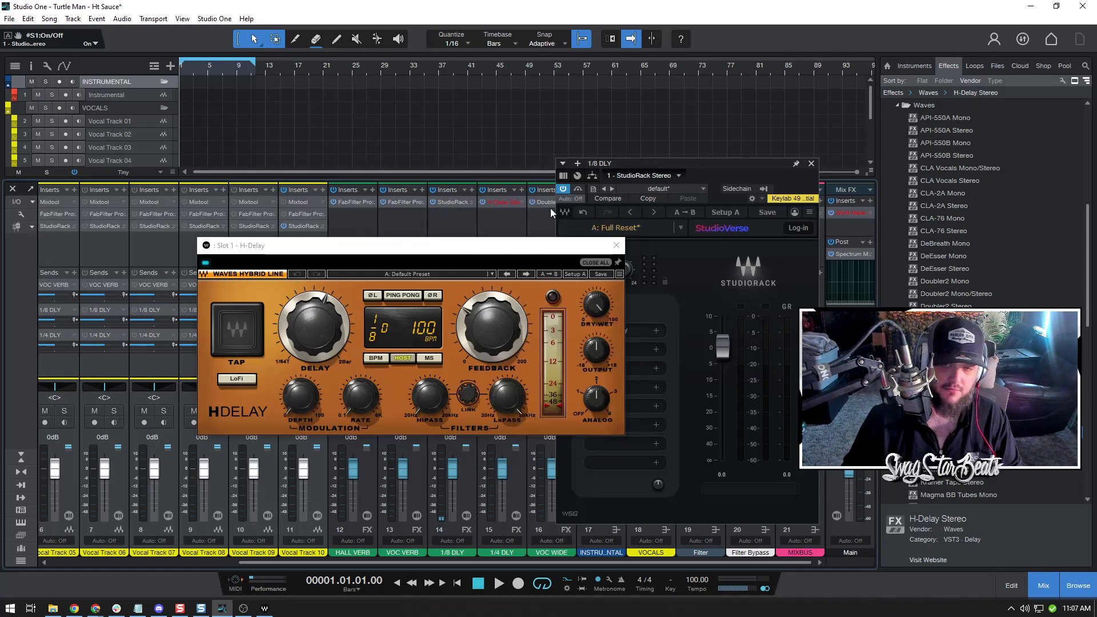
# Move the Slot 1 - H-Delay window to the lower left, revealing the StudioRack
pyautogui.moveTo(375, 248); pyautogui.dragTo(312, 267)
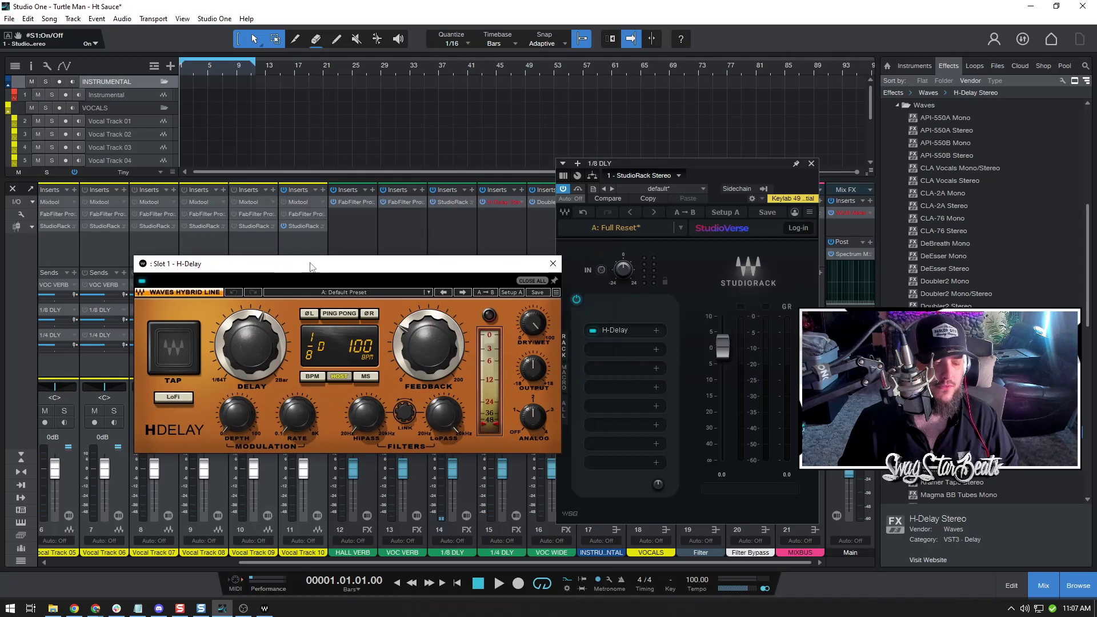